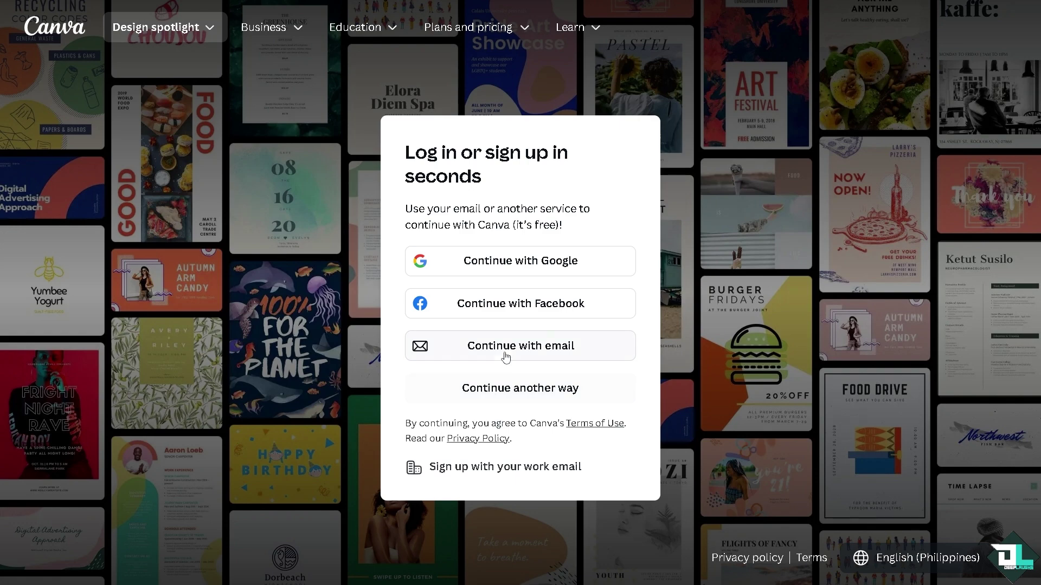
left_click(500, 389)
left_click(507, 403)
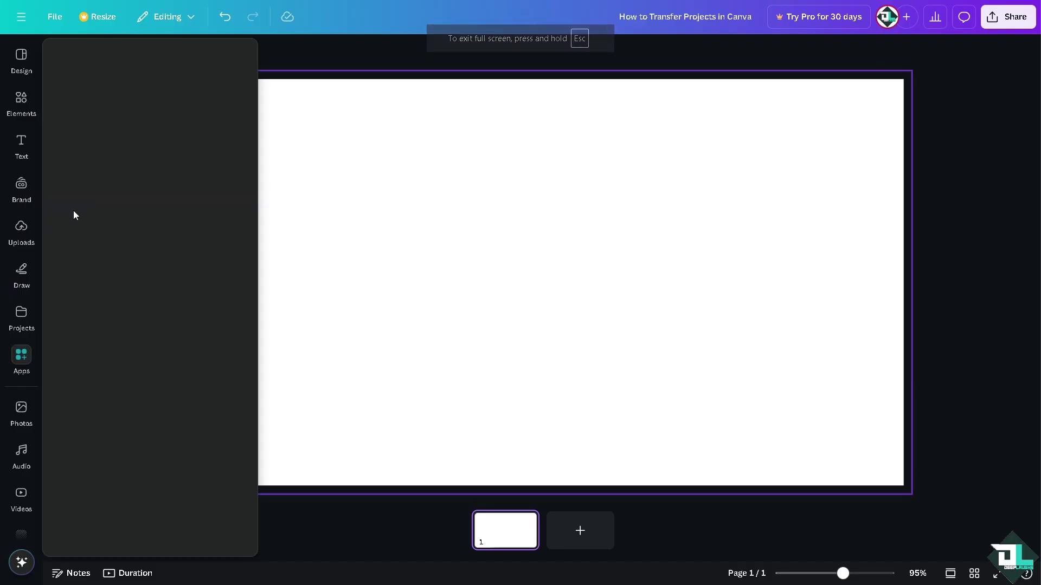
Step: Add the uploaded "How to Transfer Projects" image to the blank page and enlarge it to fill the whole page
left_click(22, 231)
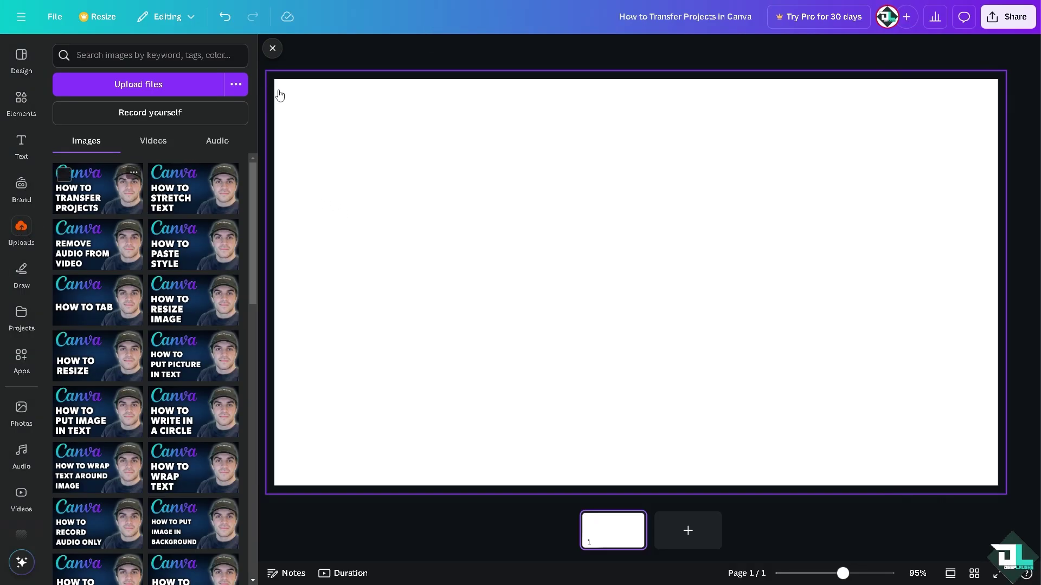
left_click(97, 197)
left_click_drag(275, 132, 180, 78)
left_click_drag(808, 432, 903, 485)
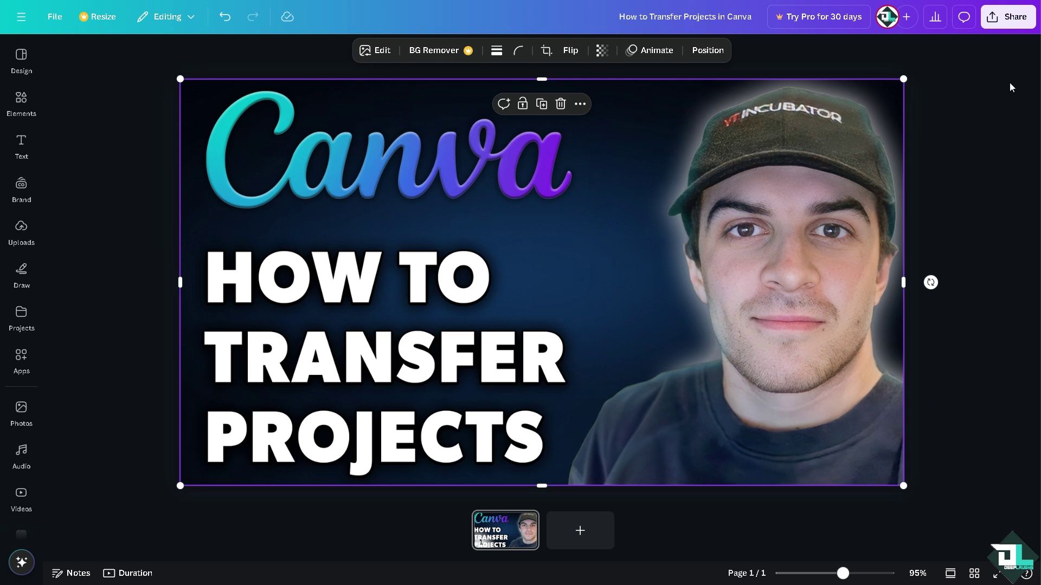
Step: Open the design's sharing options and check the people with access, then return to the main sharing options
left_click(1010, 18)
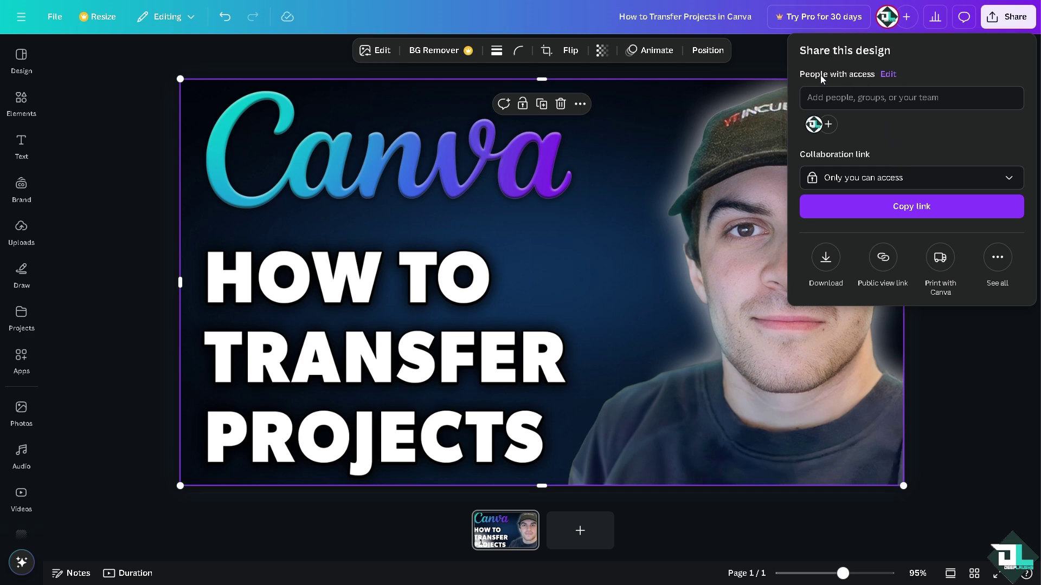
left_click(847, 99)
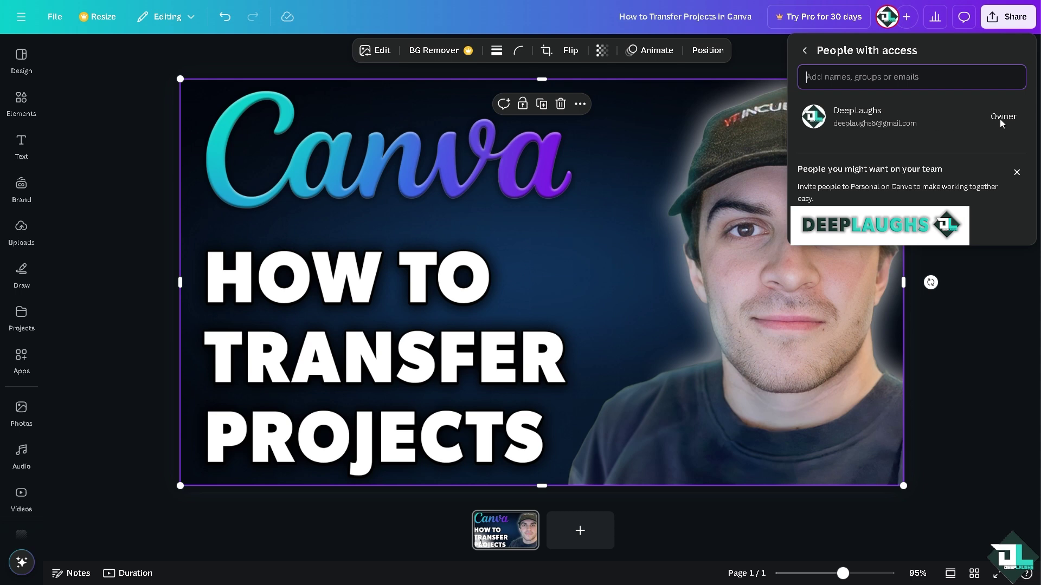
left_click(805, 50)
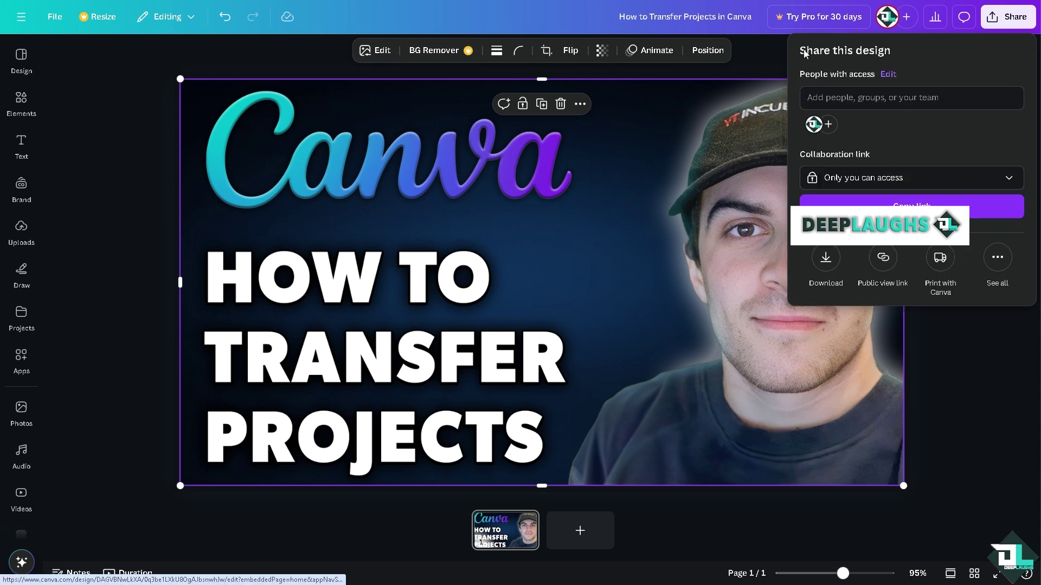
Step: Give anyone with the link access to the design, keep the permission at Can edit, and copy the collaboration link
left_click(887, 183)
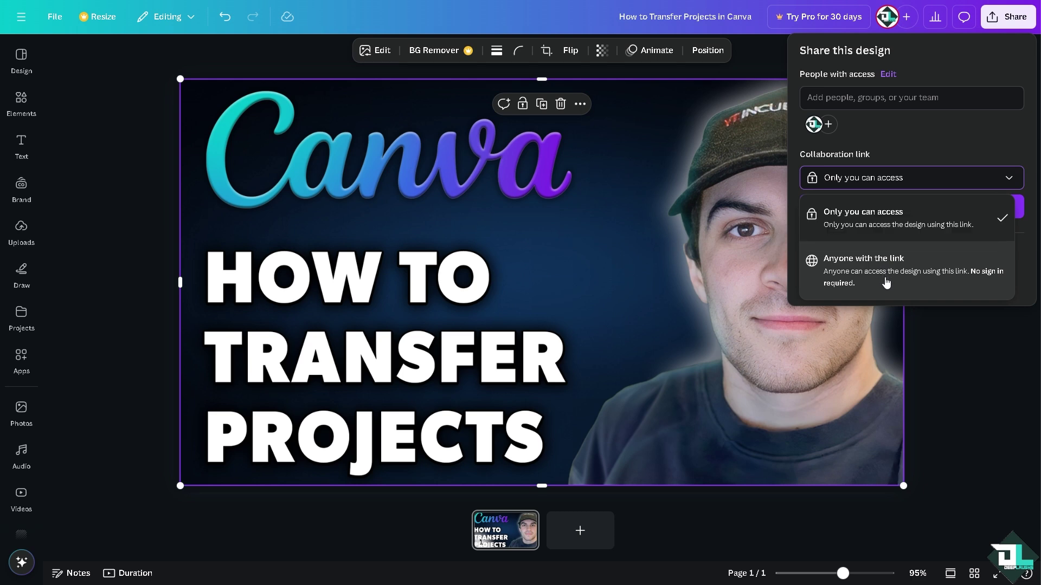
left_click(885, 280)
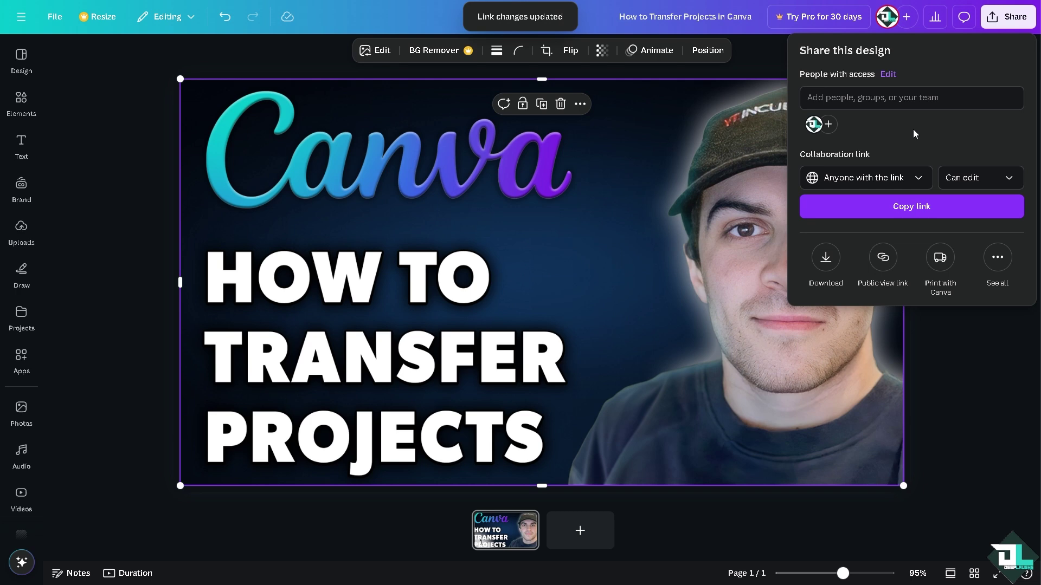
left_click(1007, 180)
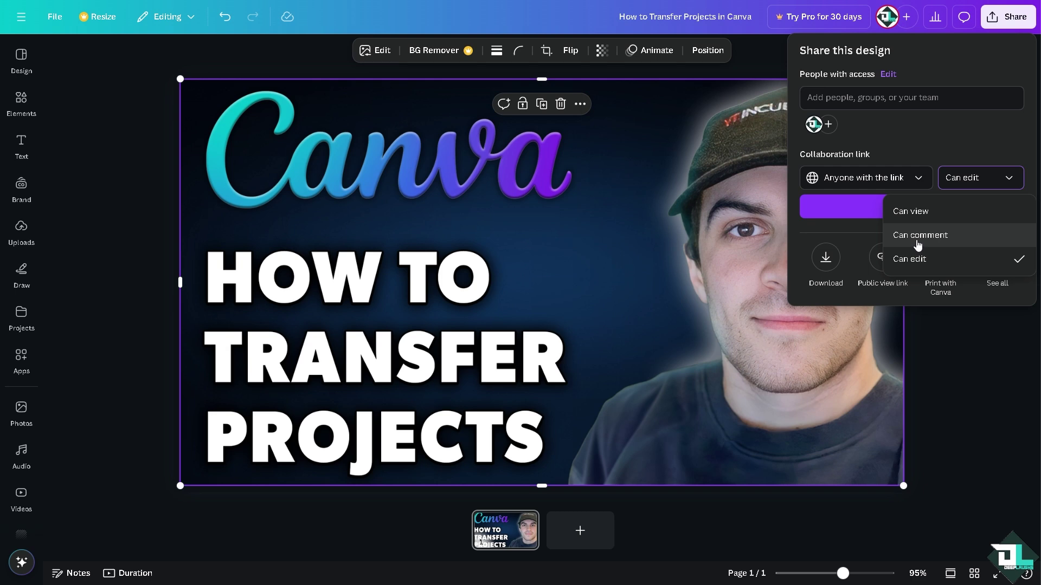
left_click(953, 129)
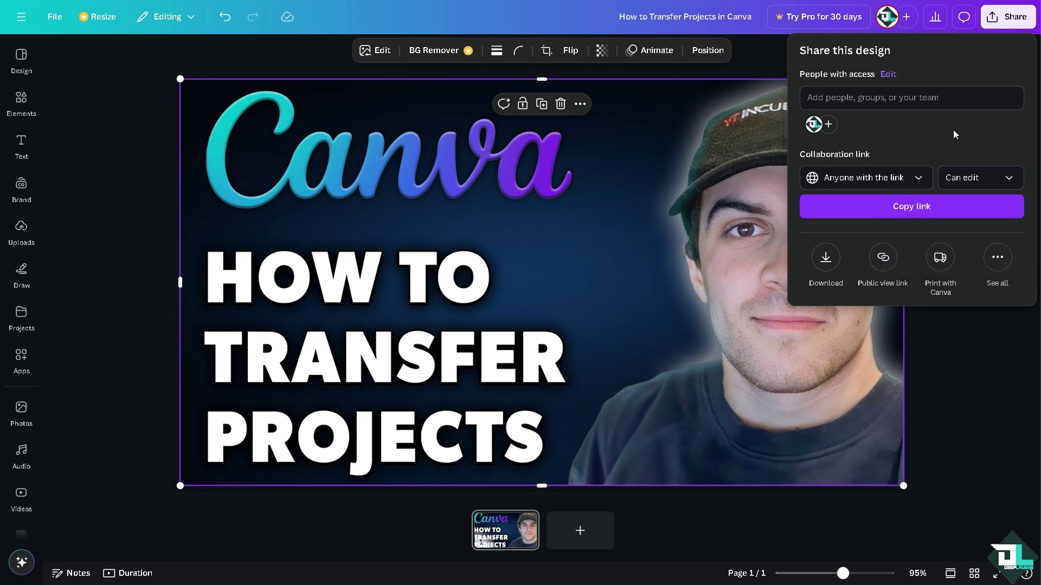
left_click(878, 214)
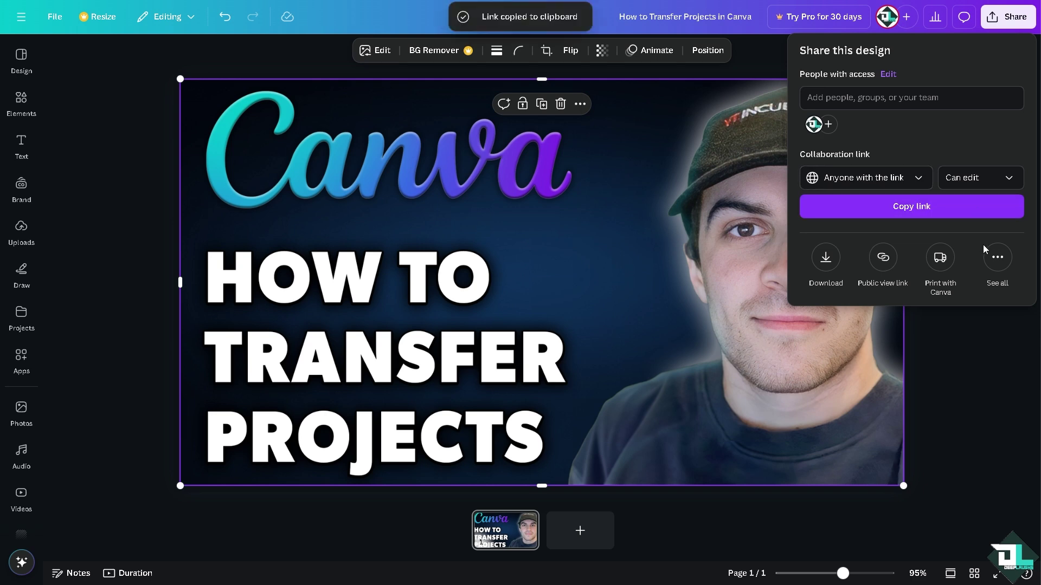
Step: Look through all share, save, social and messaging options for publishing the design, and close the list
left_click(1002, 259)
scroll(938, 287, "down", 2)
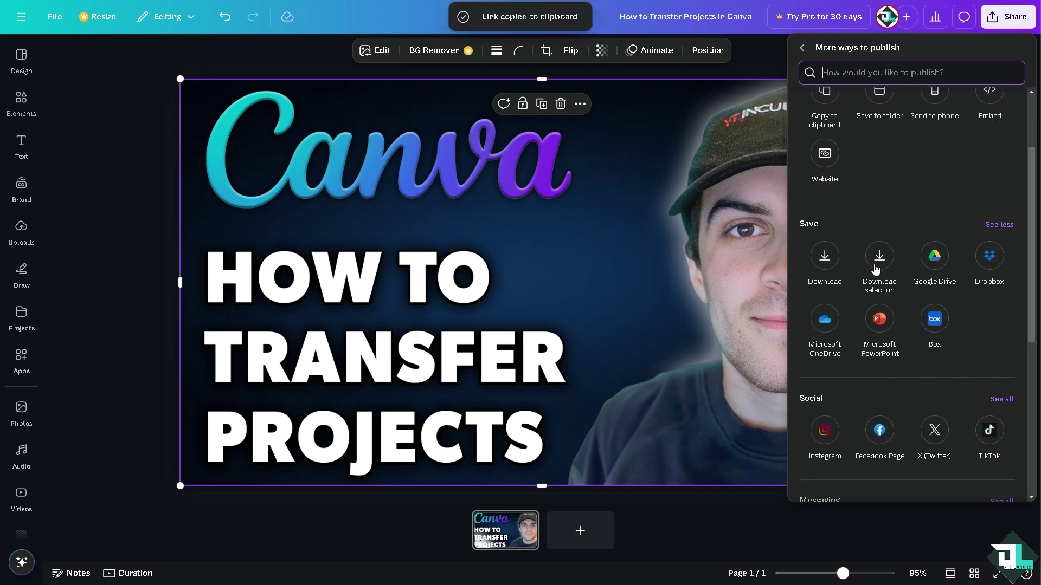
scroll(851, 350, "down", 2)
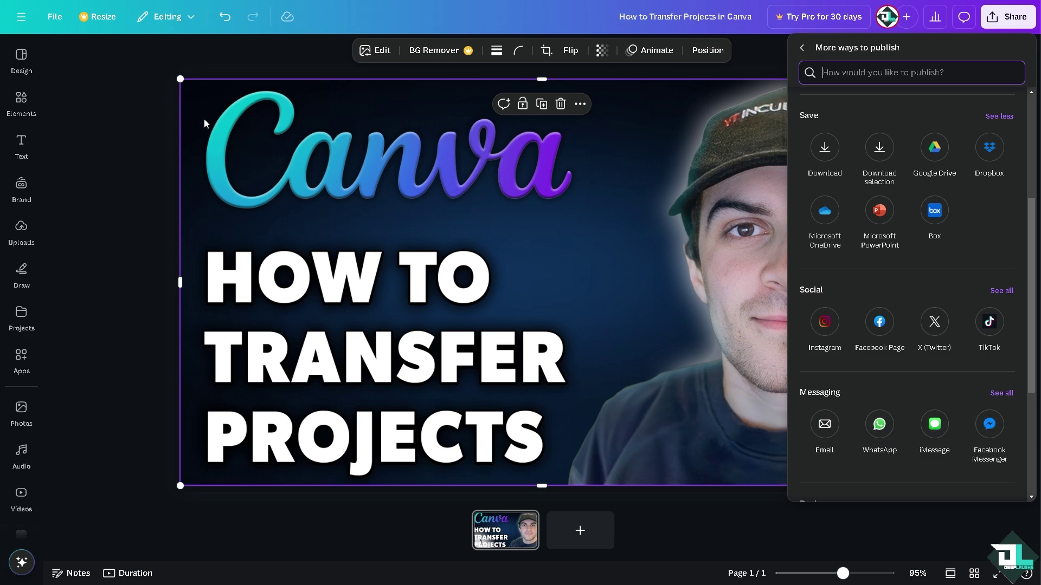
left_click(102, 71)
left_click(21, 54)
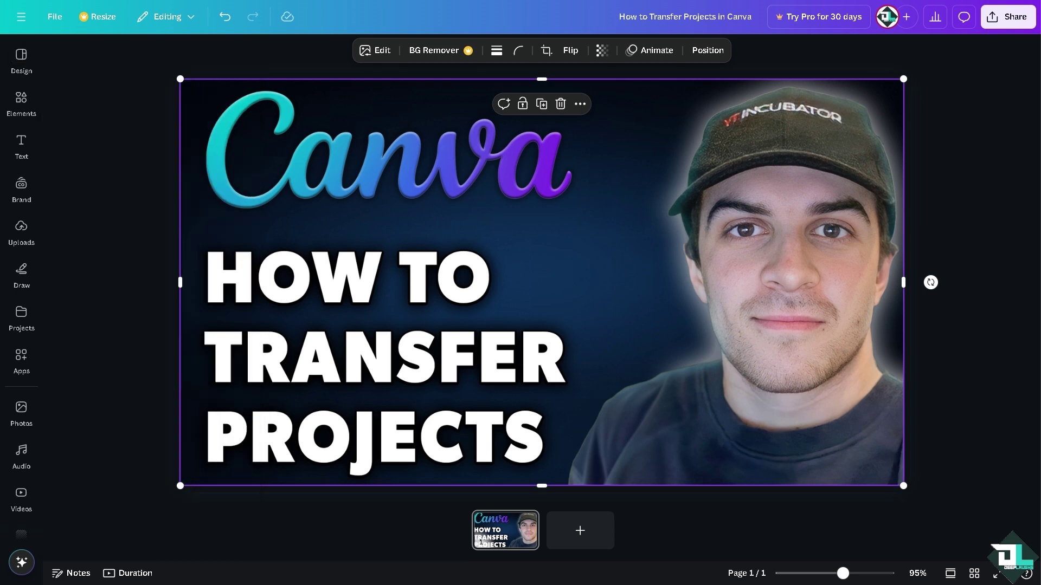
Step: Review the people with access and collaboration link options of the starred How to Transfer Projects design, and return to the editor
left_click(21, 17)
mouse_move(170, 136)
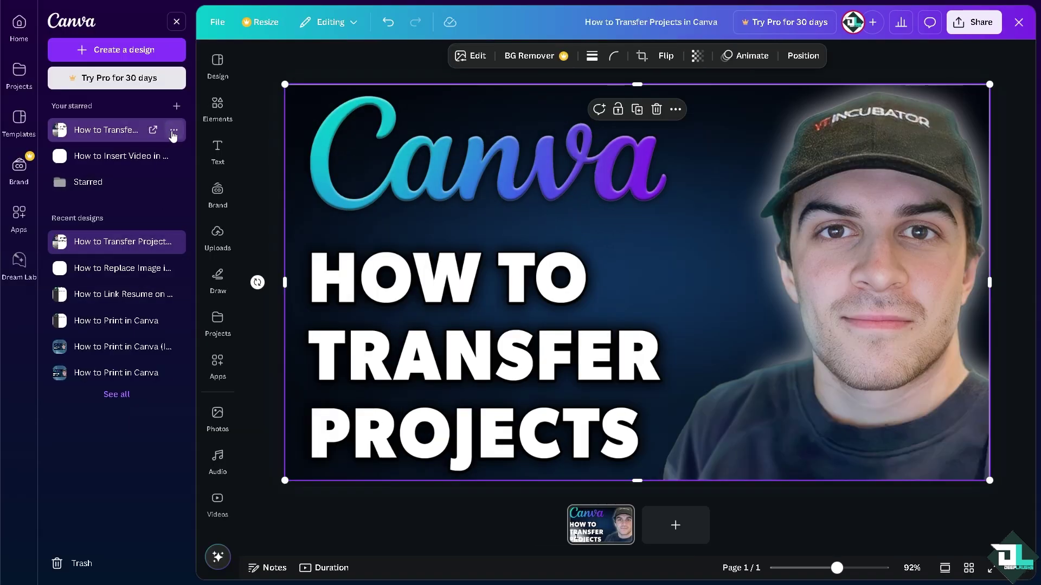
left_click(173, 134)
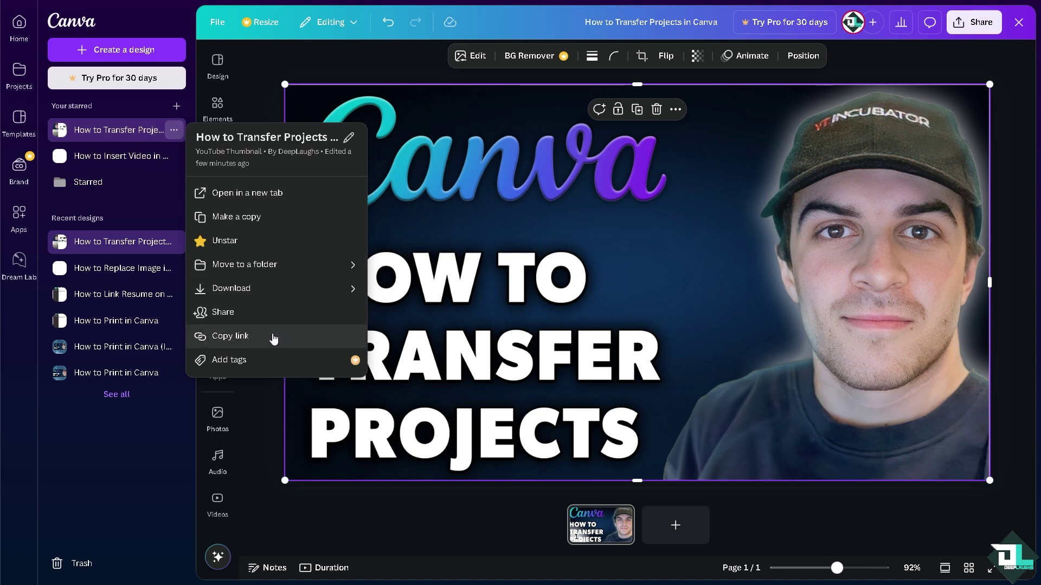
left_click(260, 312)
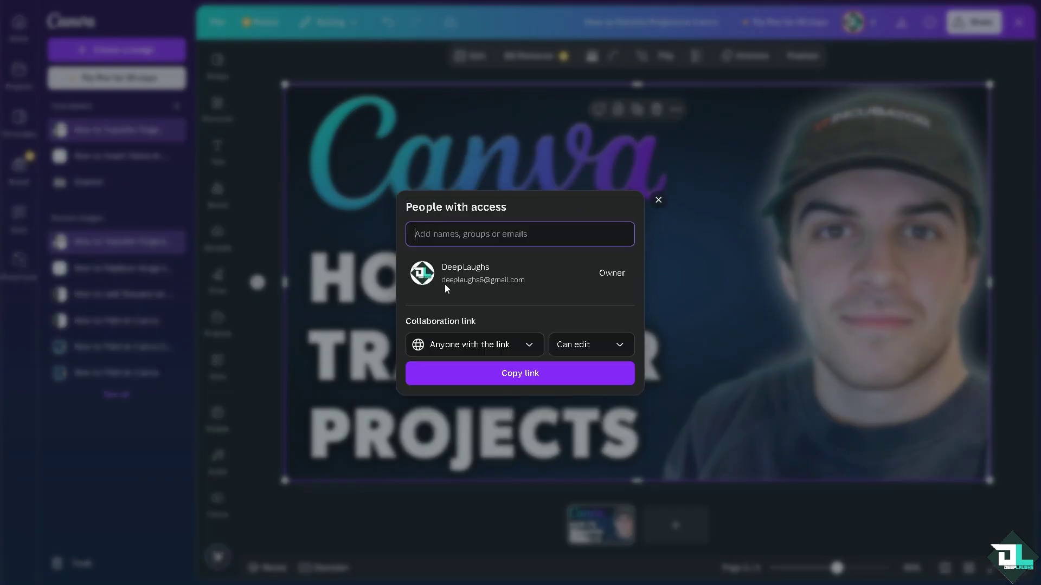
left_click(530, 344)
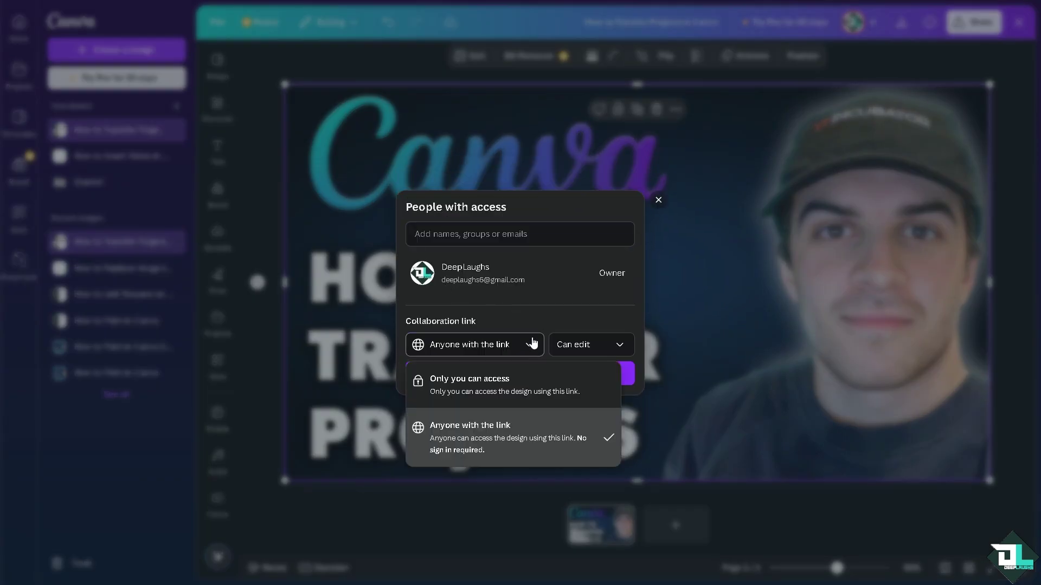
left_click(526, 283)
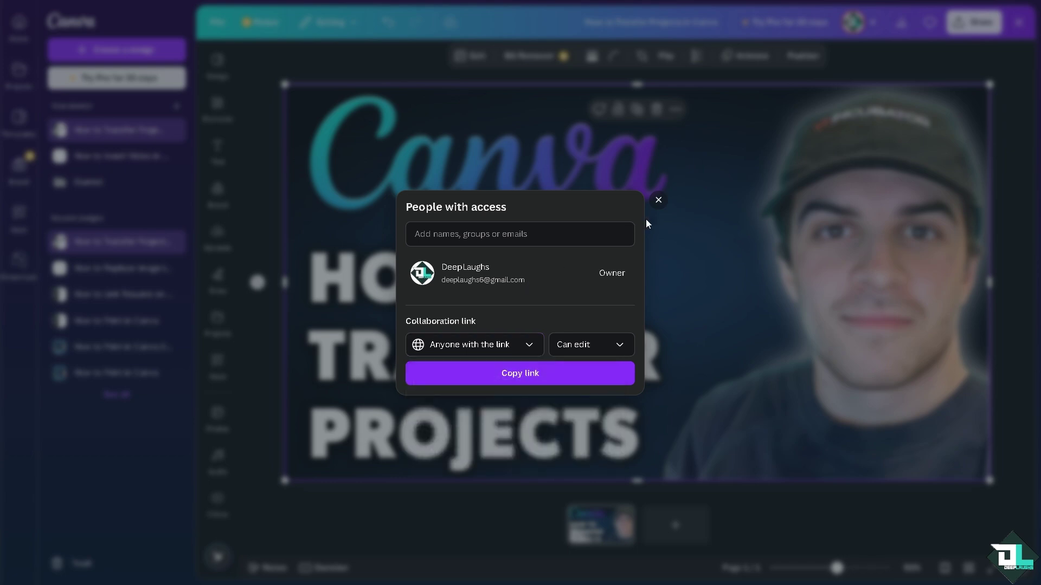
left_click(659, 201)
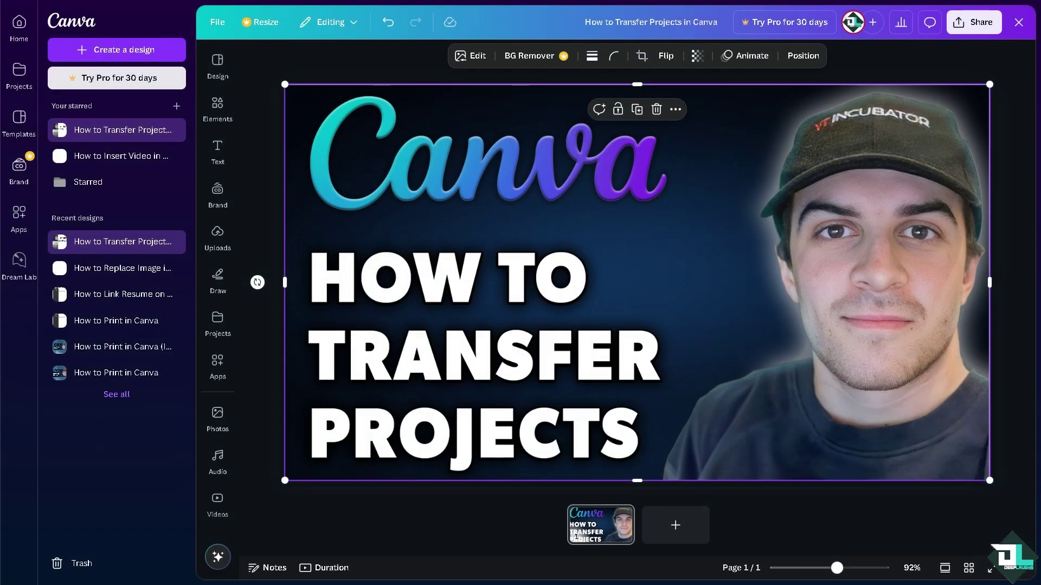
left_click(174, 23)
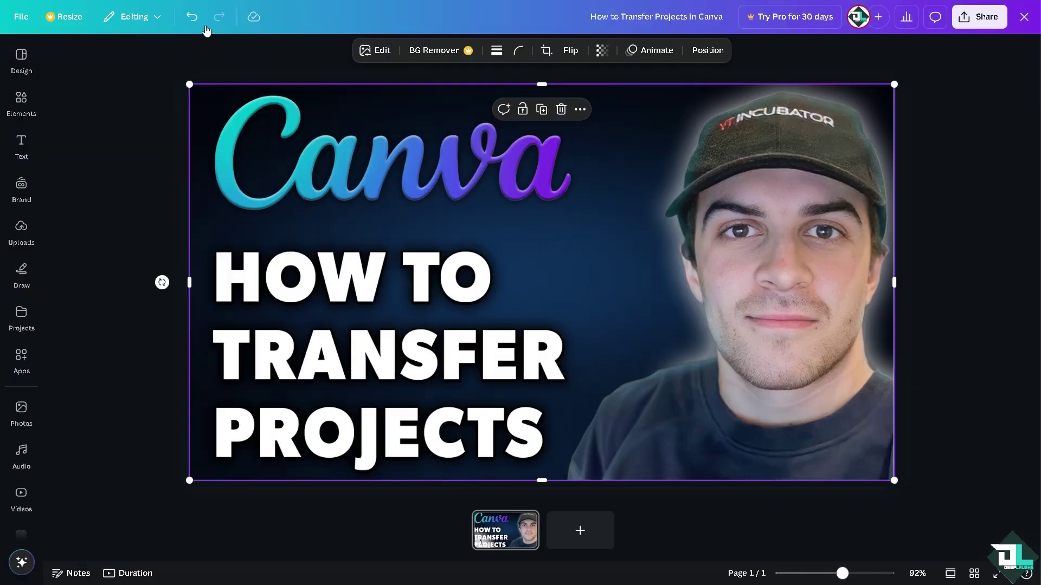
Step: Look at the design's PNG download settings, switching Transparent background on and off again, and return to the sharing options
left_click(1007, 17)
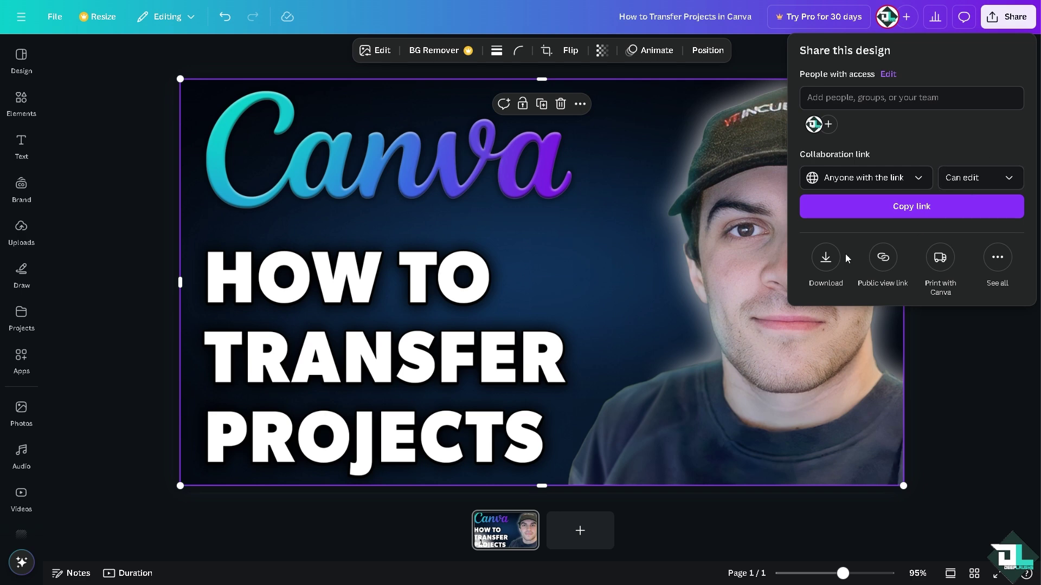
left_click(825, 258)
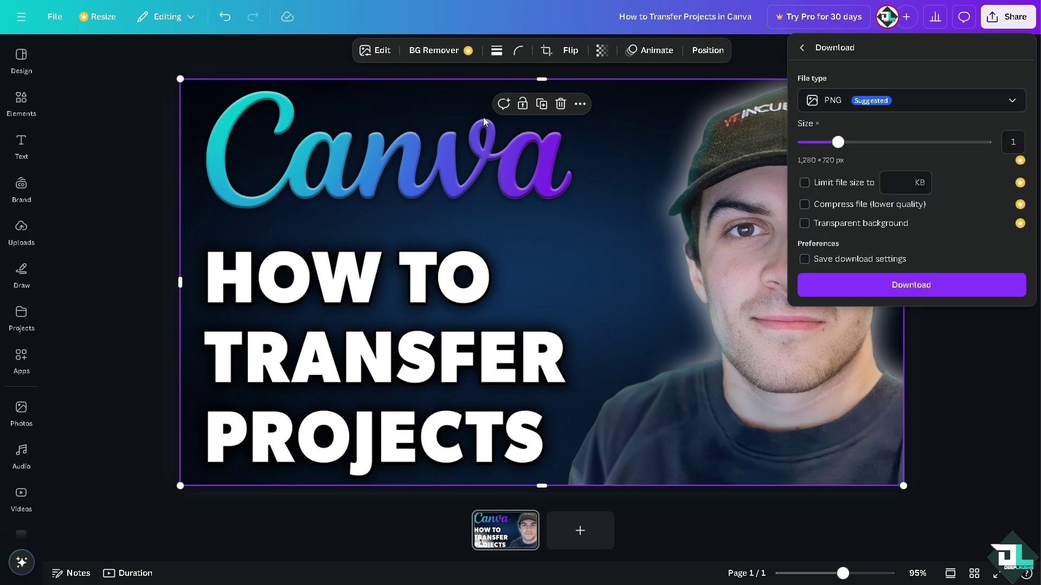
left_click(928, 226)
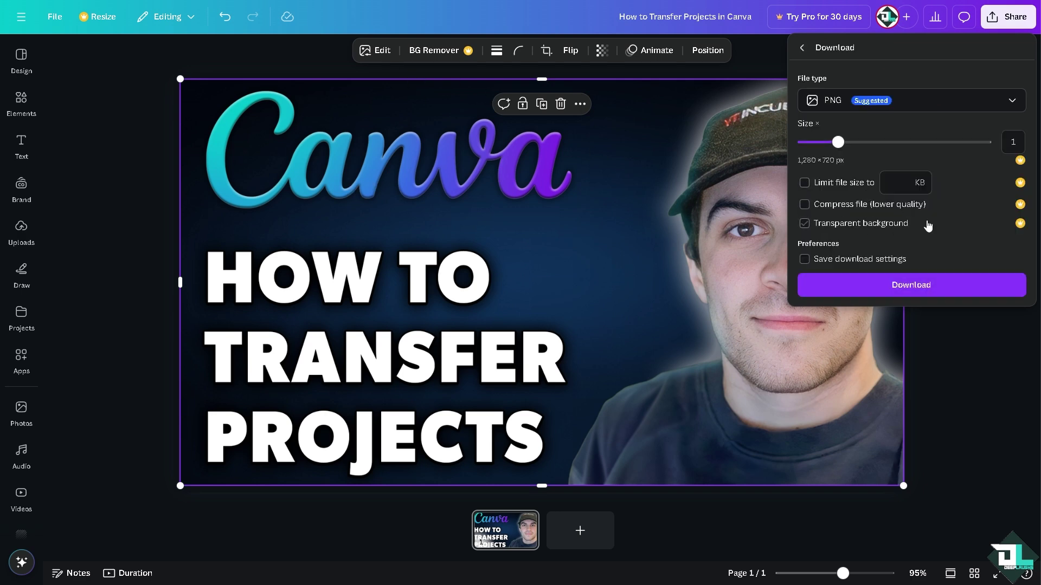
left_click(900, 229)
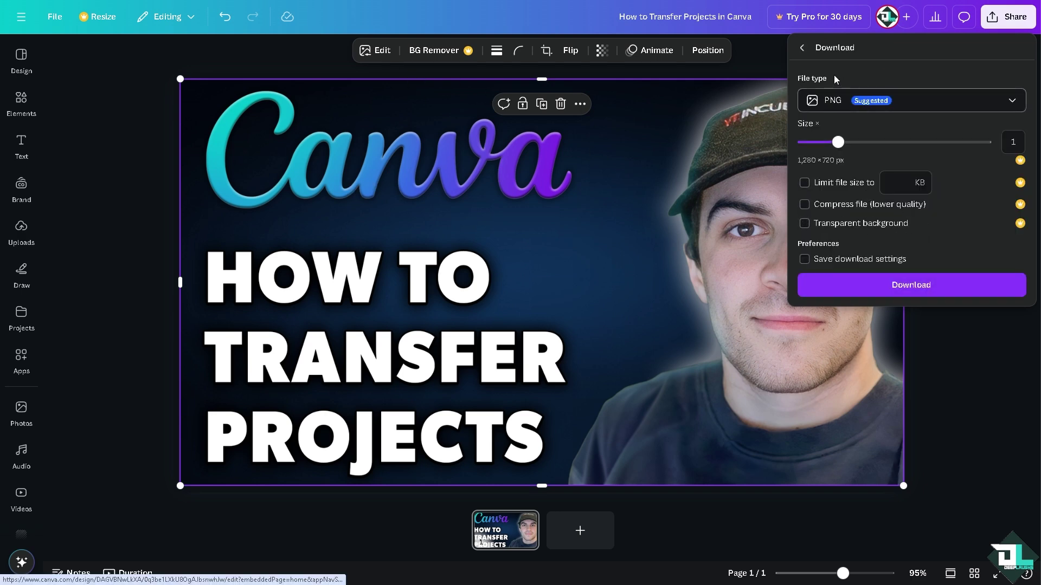
left_click(810, 56)
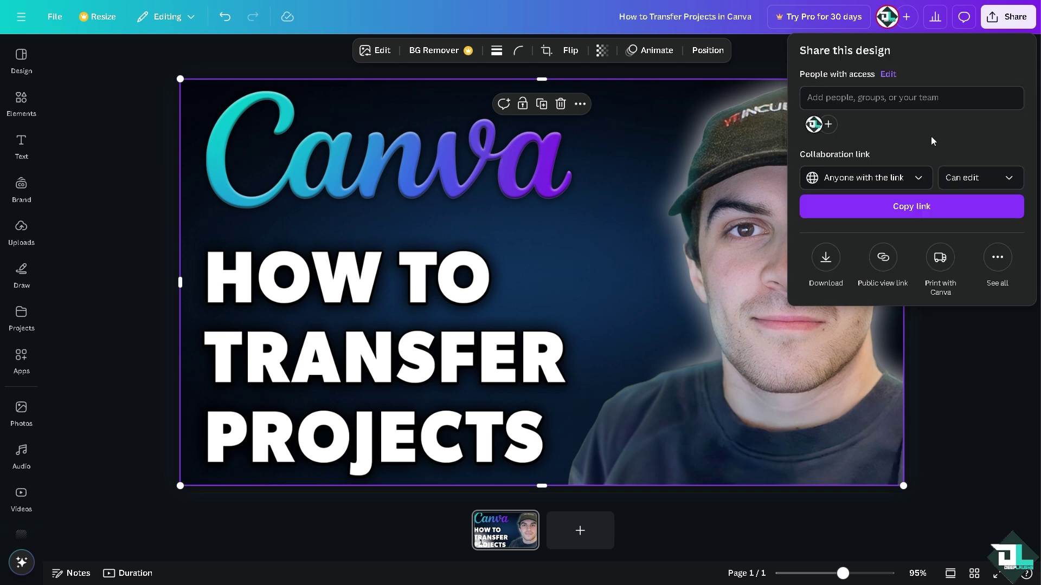
Step: Examine the full list of publishing options, from sharing and saving to messaging and design apps, and return to the sharing options
left_click(999, 258)
scroll(905, 282, "down", 2)
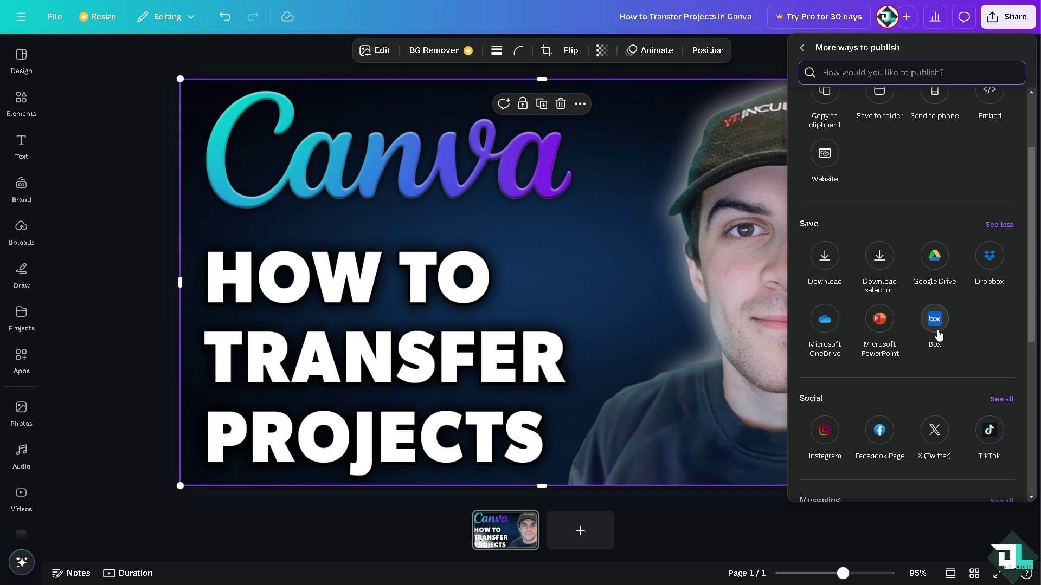
scroll(937, 336, "down", 2)
scroll(938, 335, "down", 3)
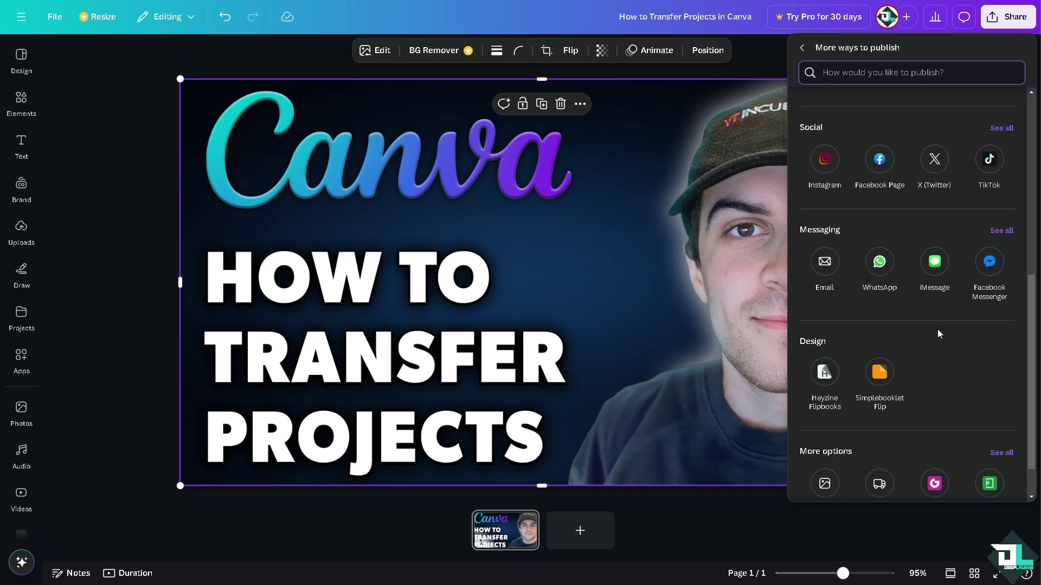
scroll(937, 333, "down", 1)
scroll(970, 330, "up", 7)
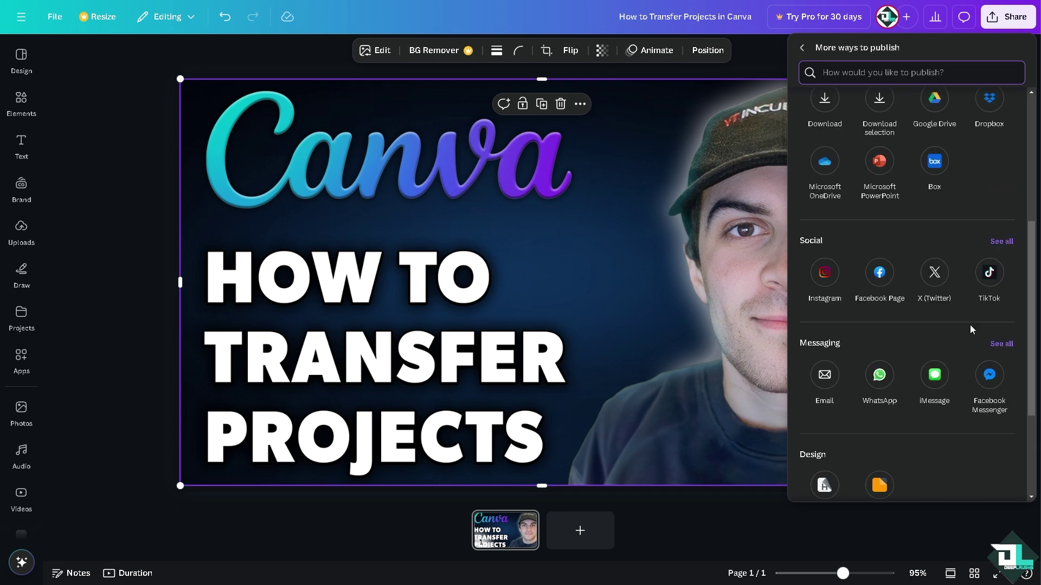
scroll(846, 211, "up", 1)
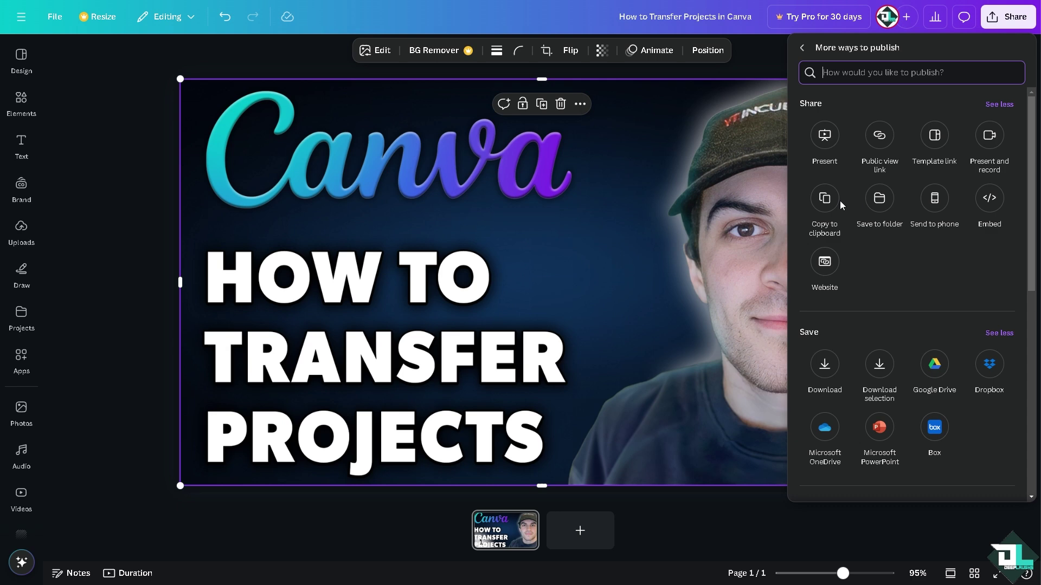
left_click(802, 48)
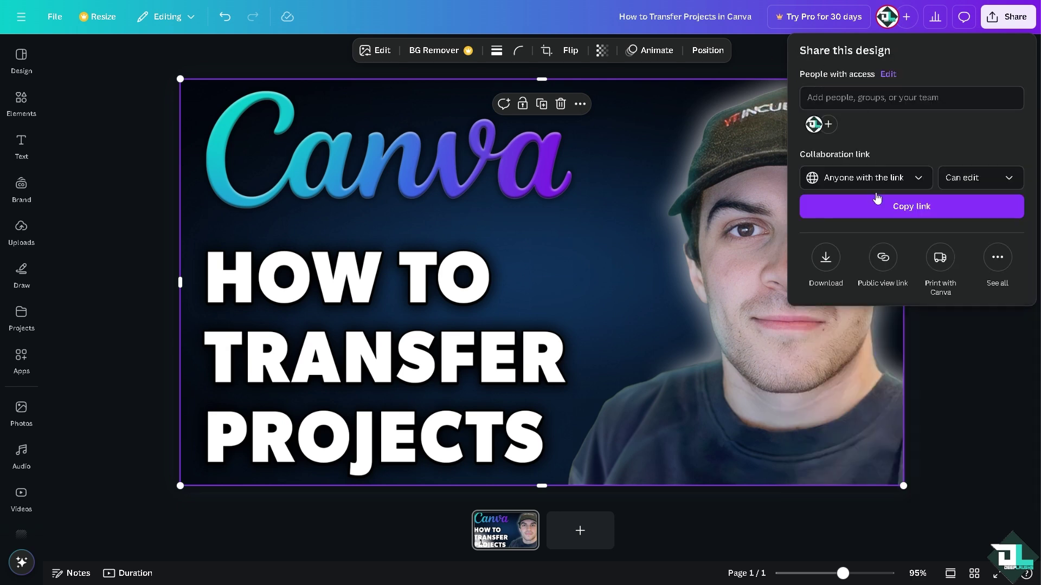
Step: Revisit the download settings, toggle Transparent background on and off, and close them without downloading
left_click(826, 259)
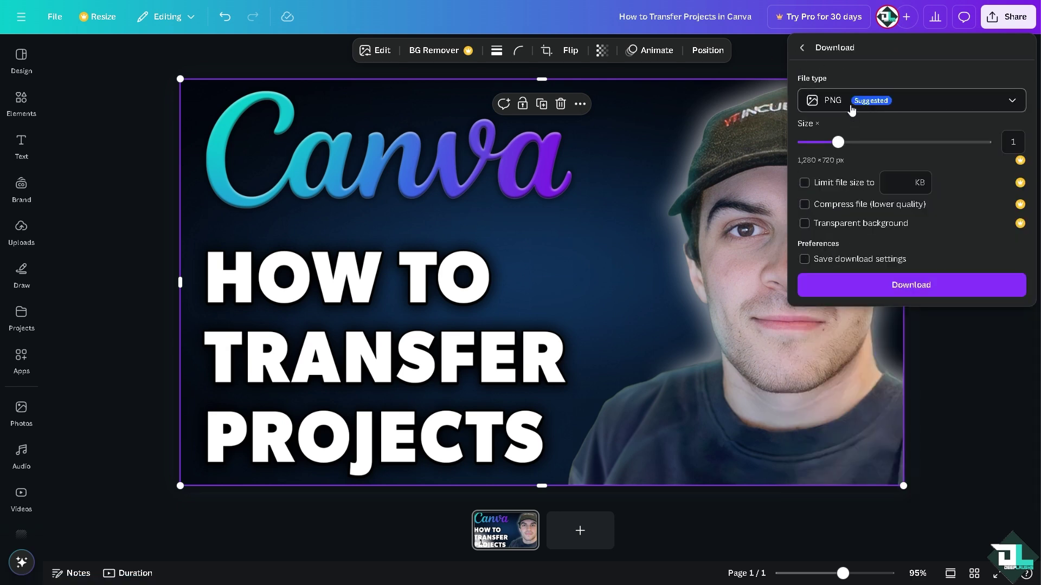
left_click(915, 224)
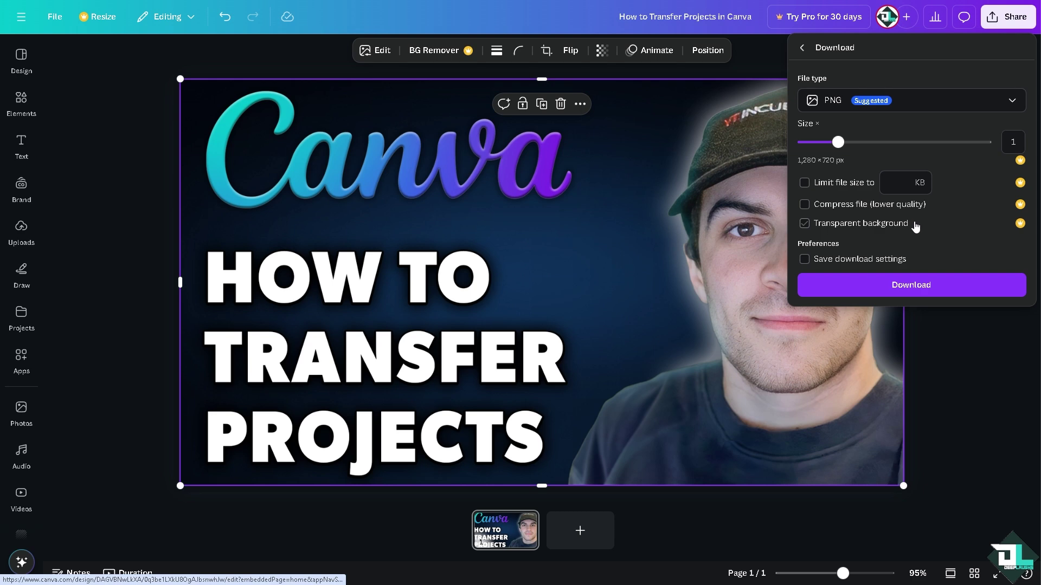
left_click(915, 225)
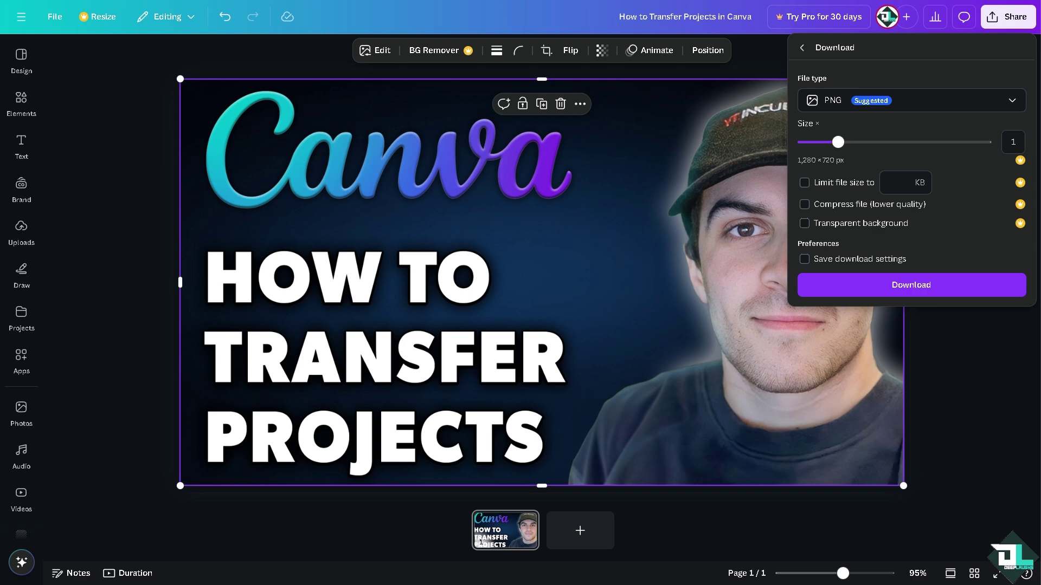
key("Escape")
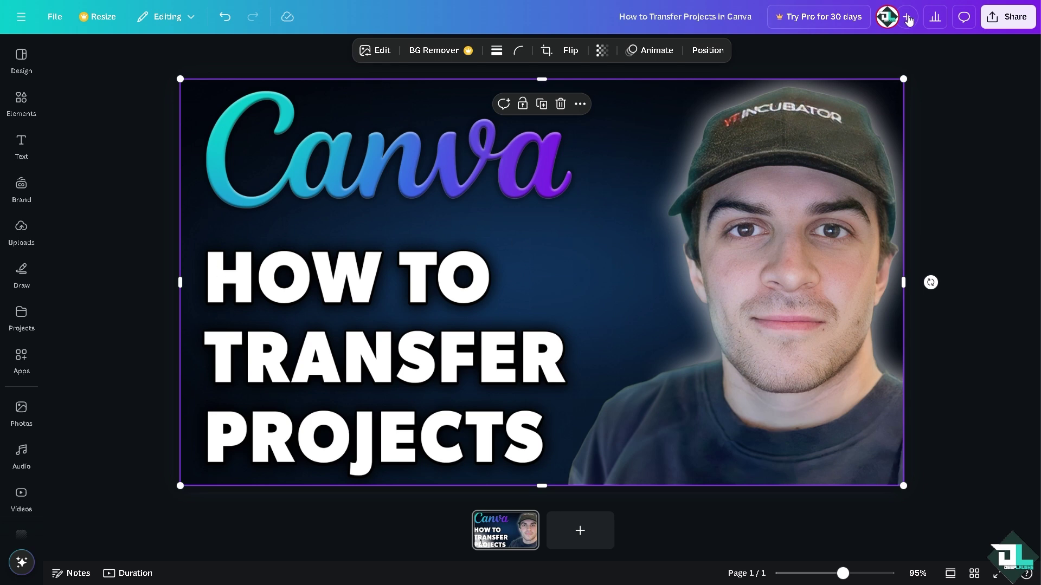
Step: Present the design in full screen
left_click(997, 573)
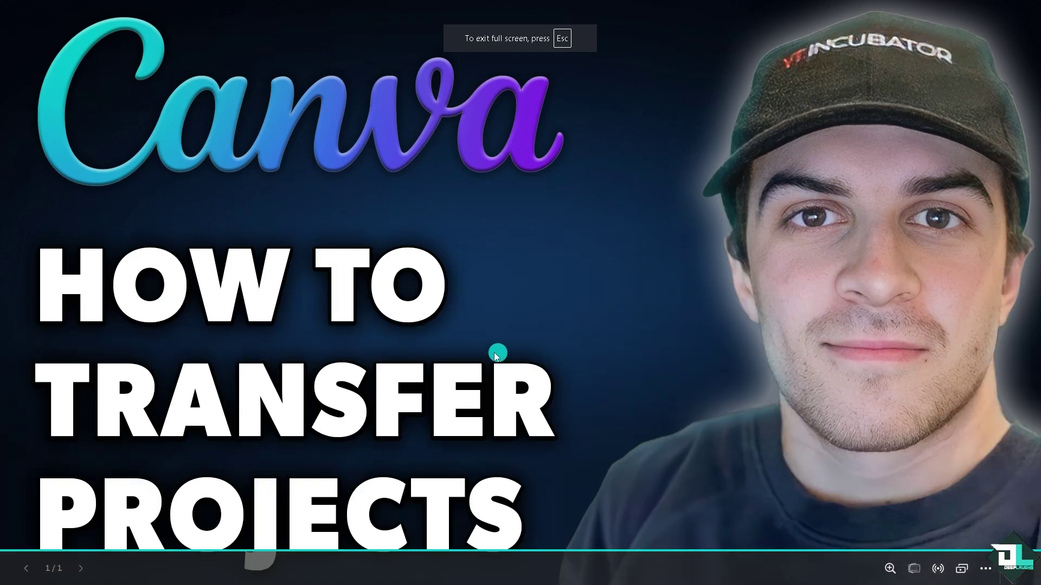